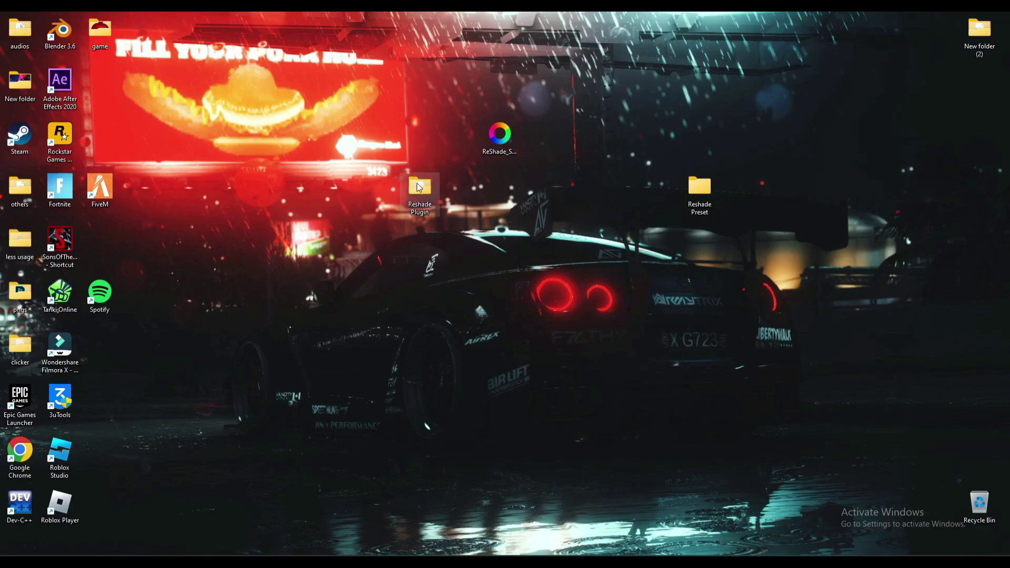
Open the Reshade Plugin folder, select all five of its items, and minimize the window
drag(419, 186, 379, 191)
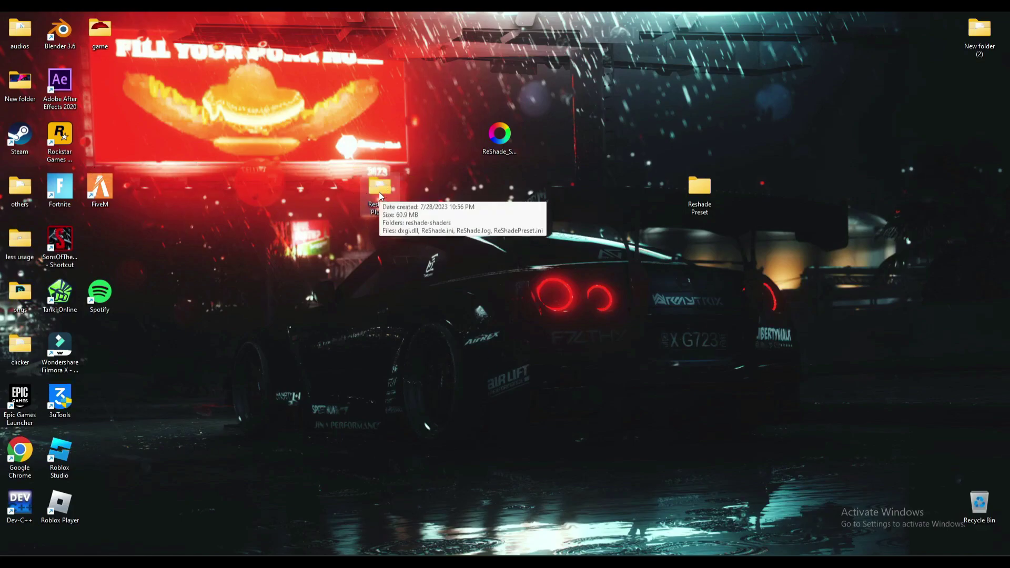
double_click(379, 192)
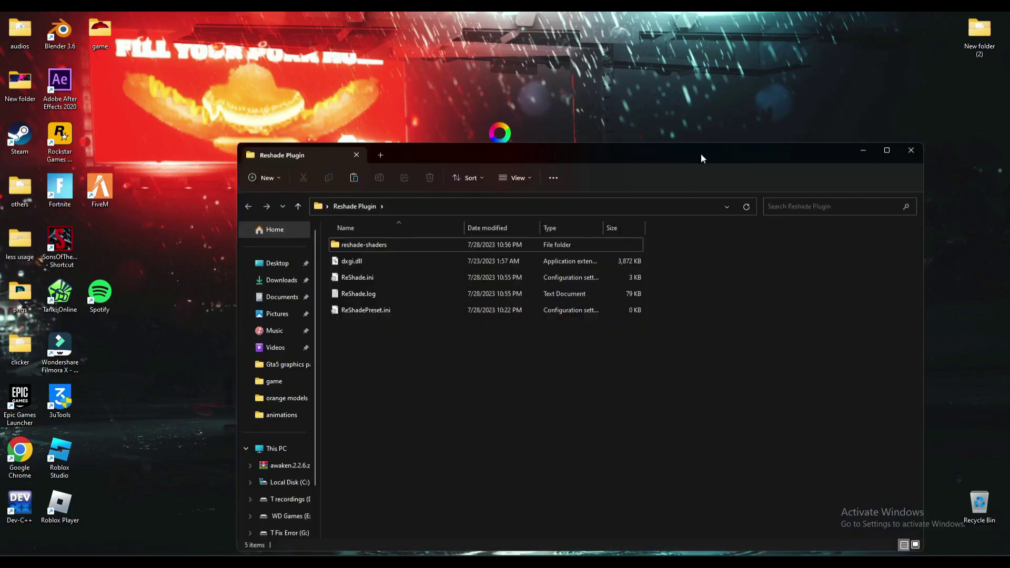
drag(701, 157, 660, 115)
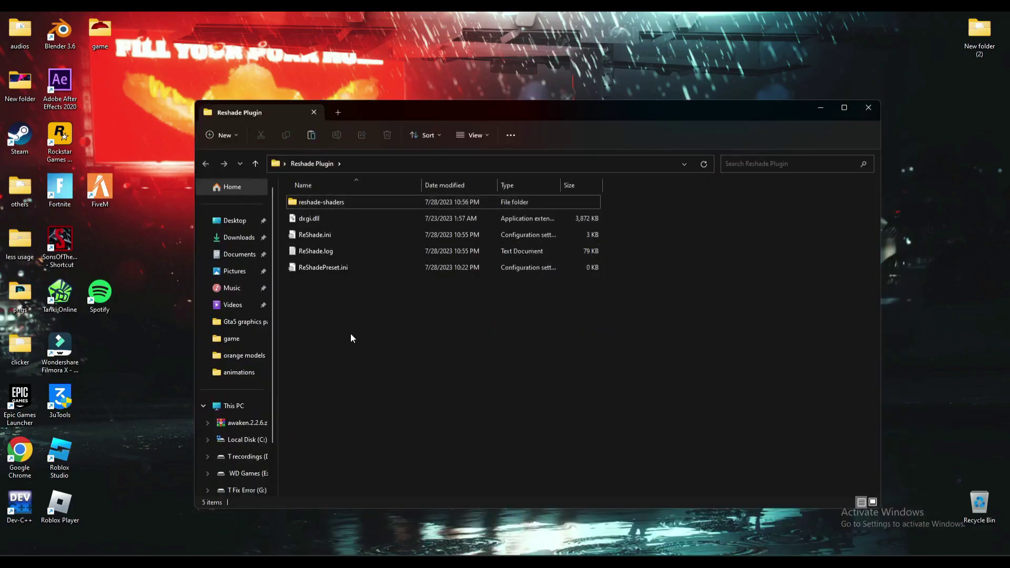
drag(334, 346, 331, 199)
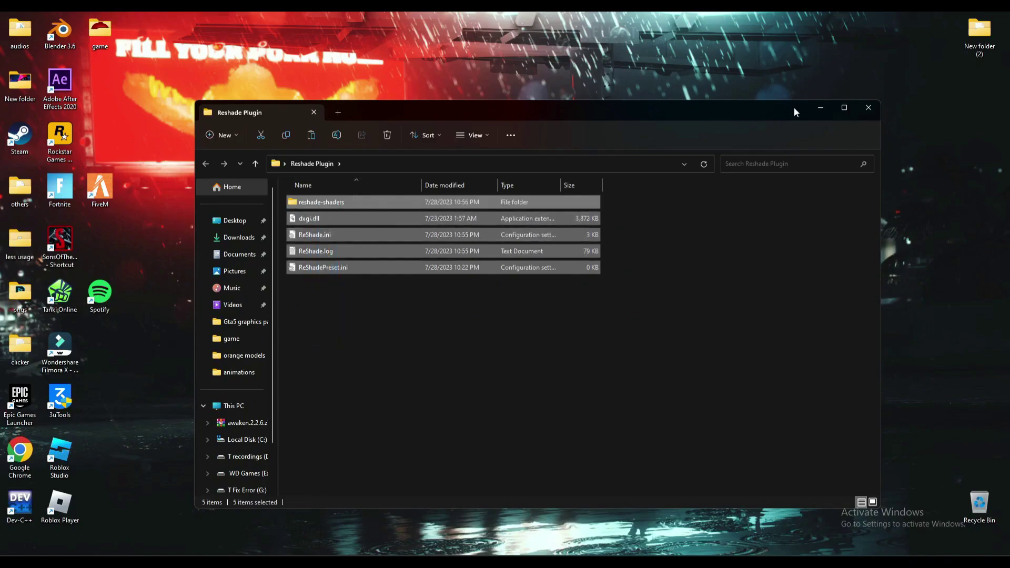
click(819, 109)
Use Run with %appdata% to reach AppData > Local > FiveM > FiveM Application Data > plugins
key(super)
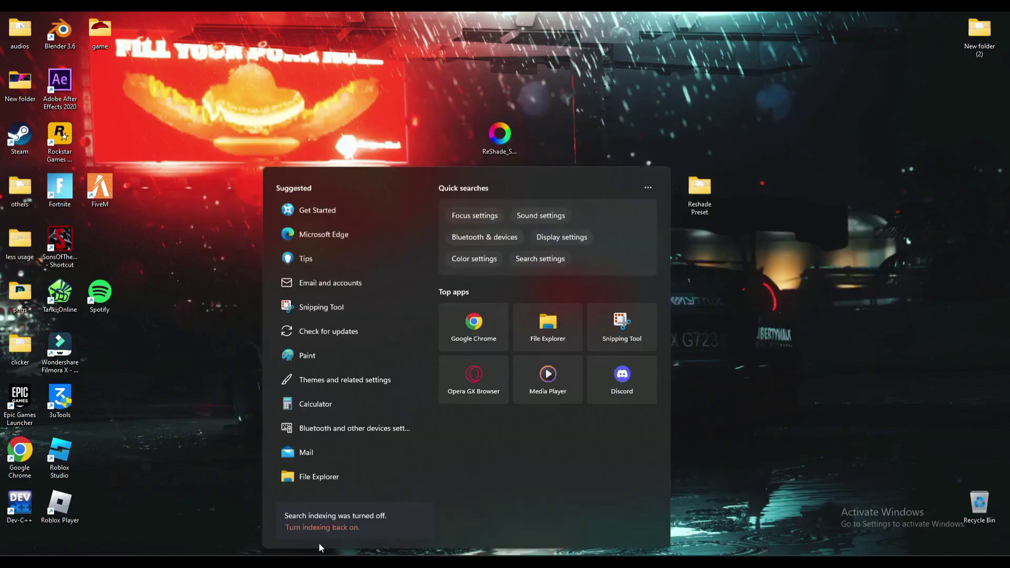
text(run)
key(Return)
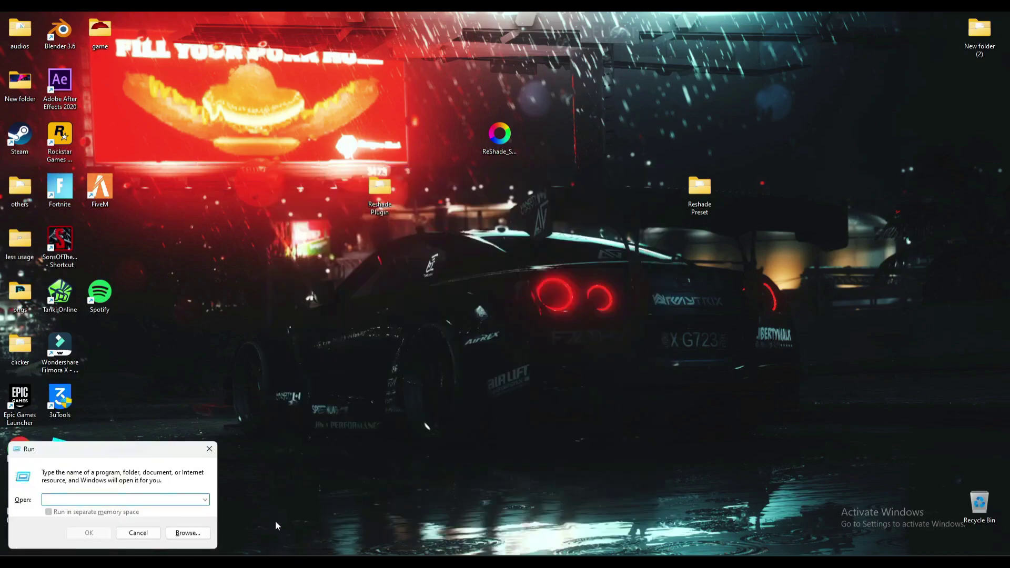
text(%appdata%)
key(Return)
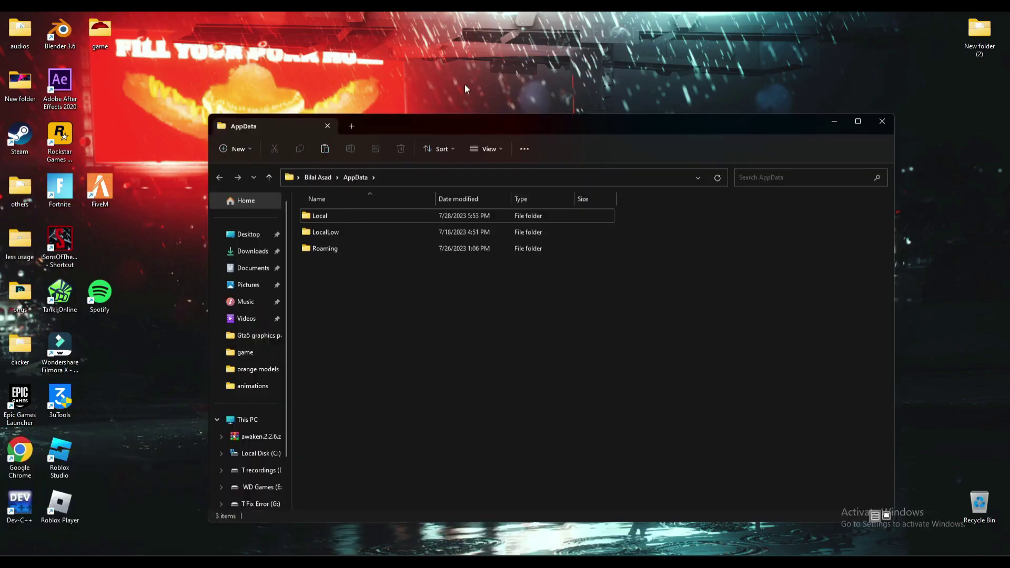
double_click(315, 216)
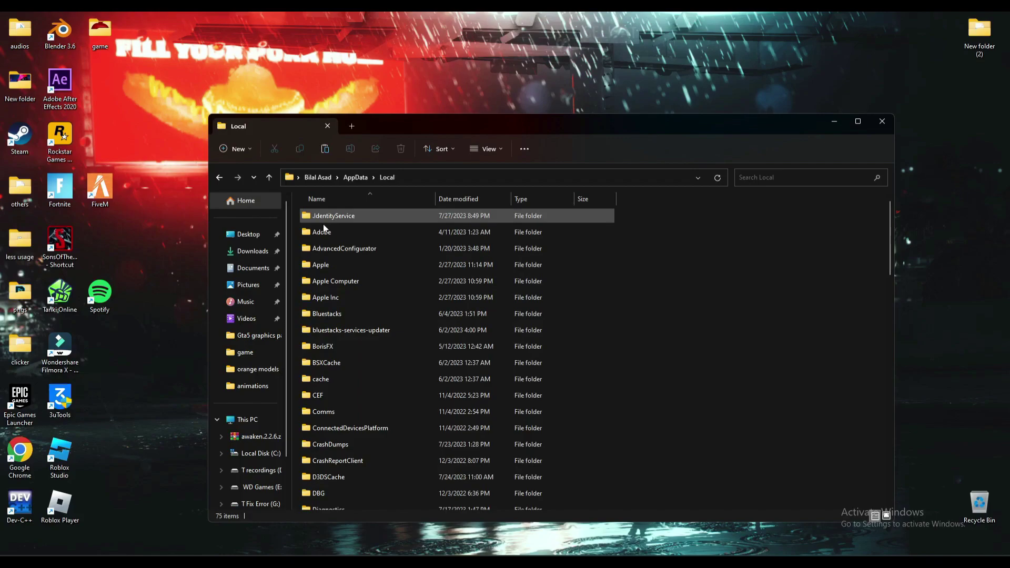
click(340, 264)
text(f)
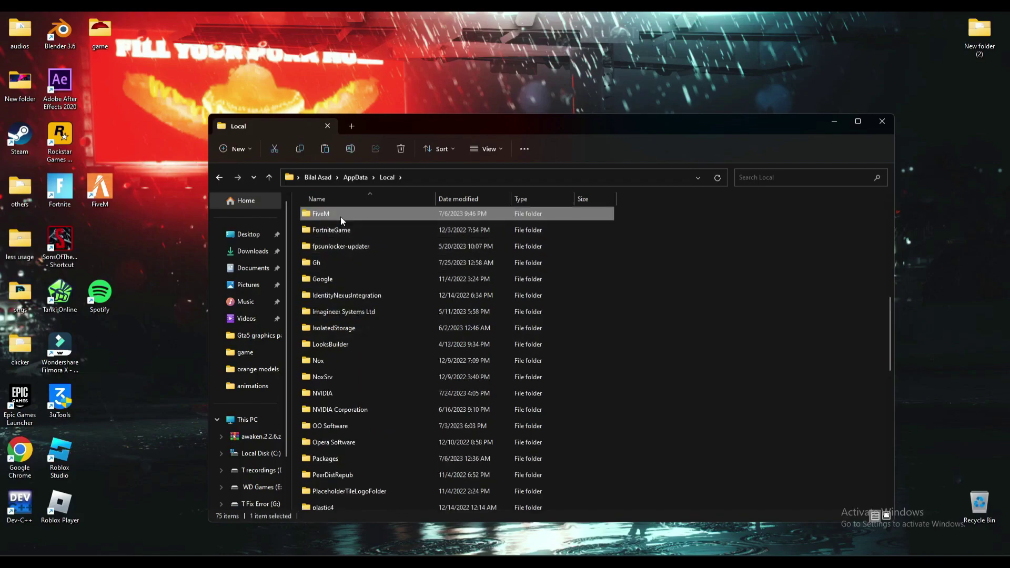
double_click(341, 217)
drag(431, 123, 398, 109)
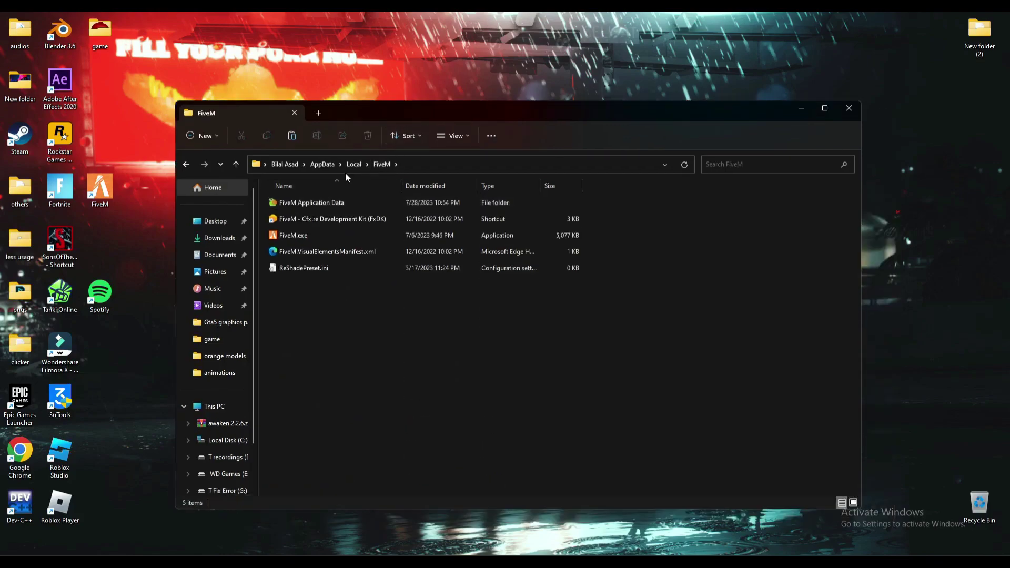
double_click(314, 203)
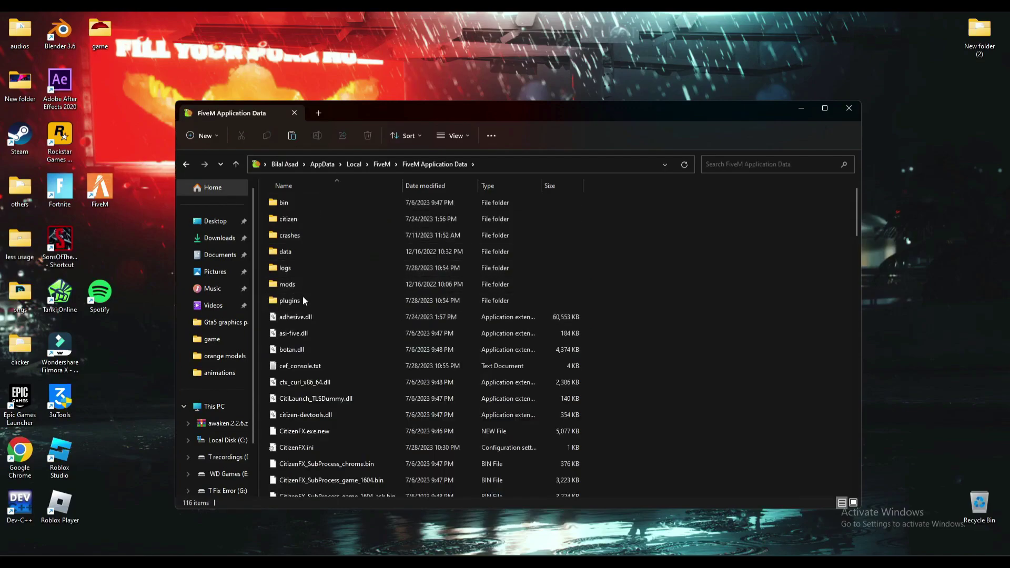
double_click(289, 301)
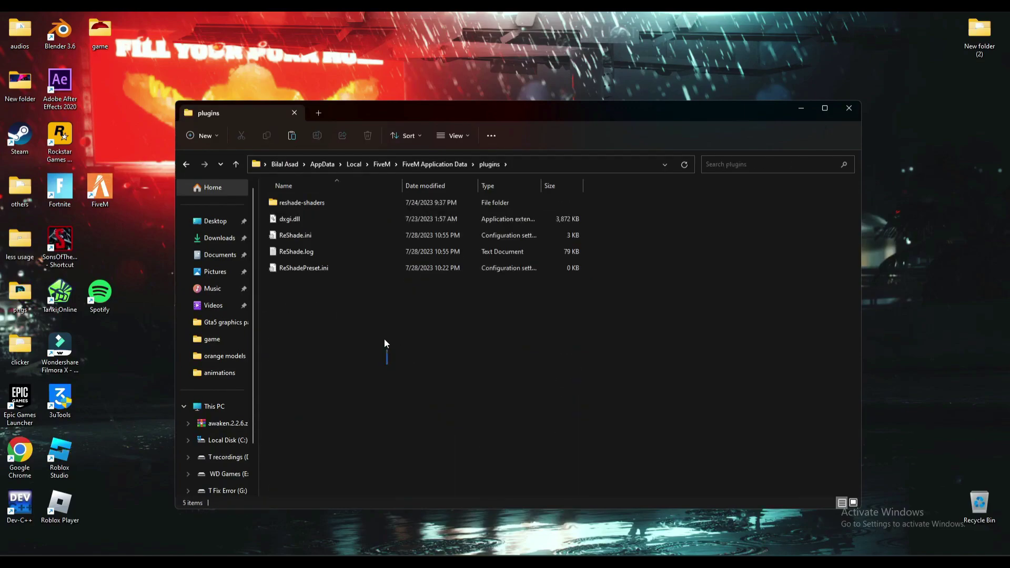
Rearrange, then minimize, the plugins and Reshade Plugin Explorer windows
drag(384, 347, 350, 184)
click(271, 361)
drag(600, 110, 412, 321)
click(538, 514)
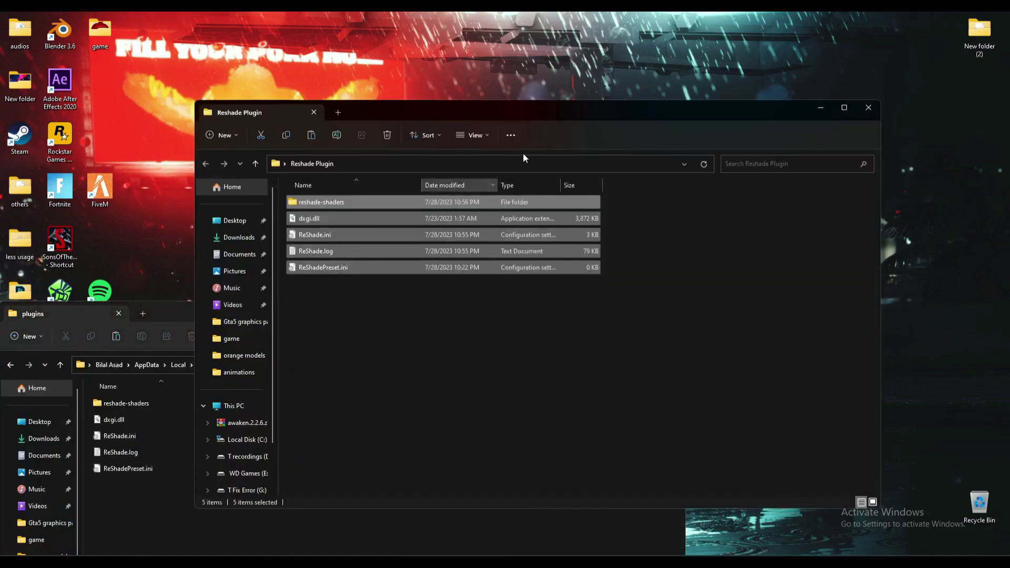
click(818, 108)
drag(449, 312, 542, 185)
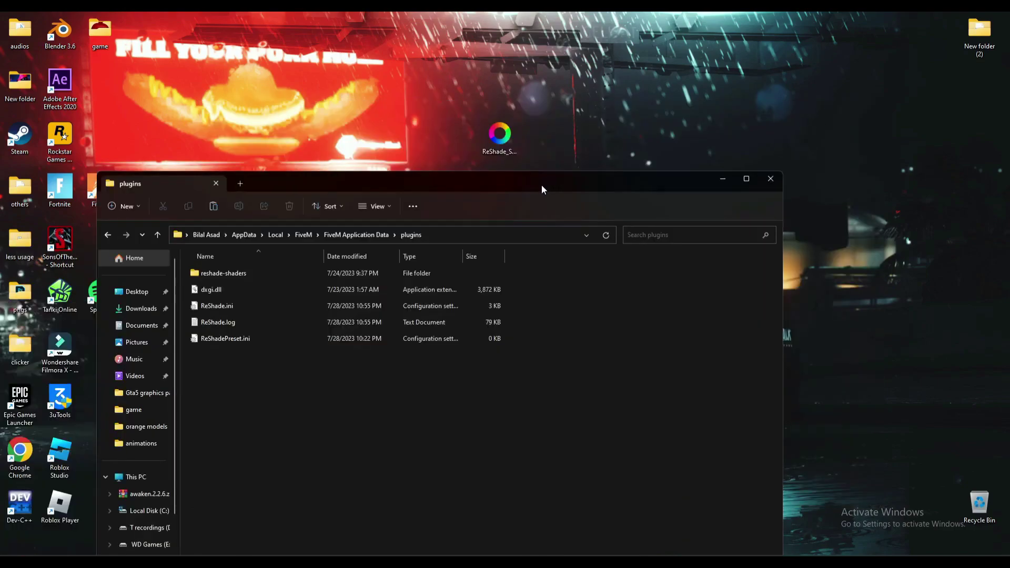
click(726, 178)
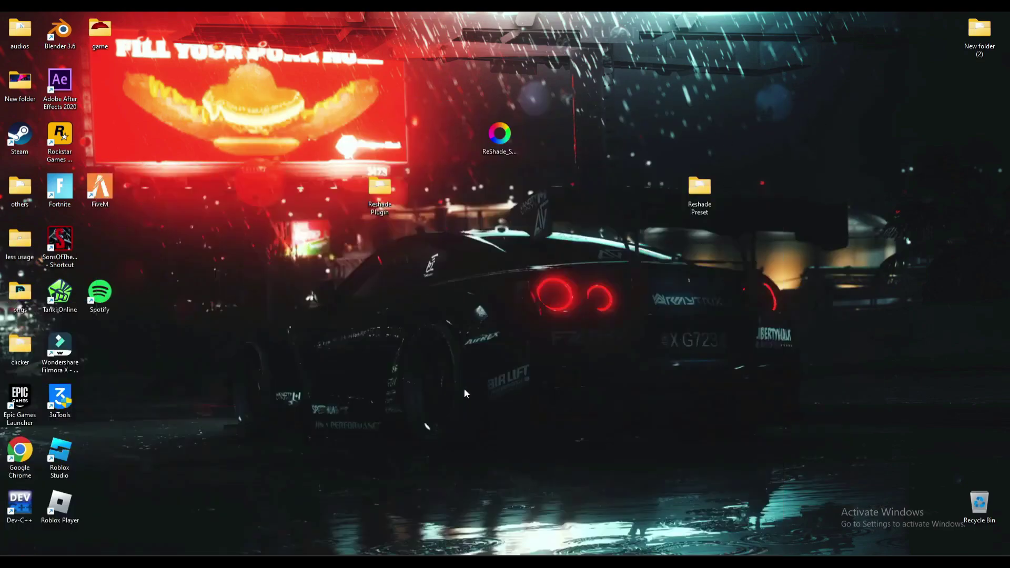
Start FiveM from its desktop shortcut and close the login dialog after ReShade compiles
double_click(103, 191)
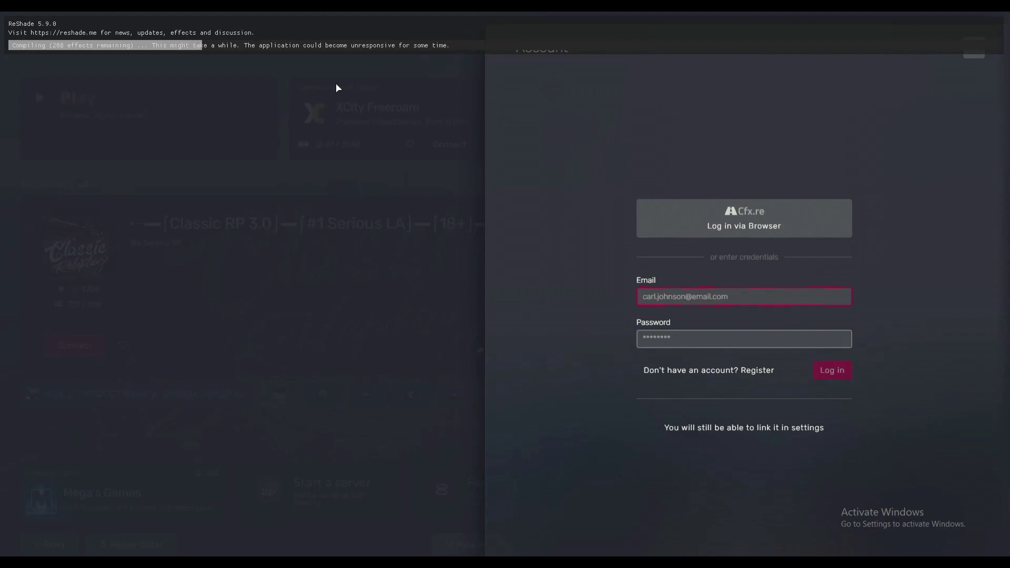
click(336, 83)
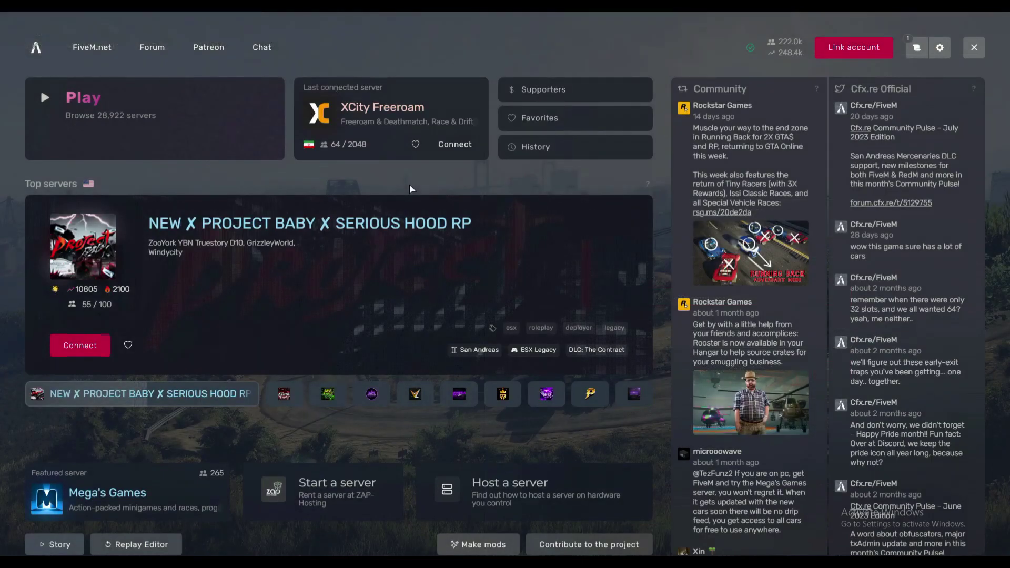
Bring up ReShade's preset browser, then copy the Reshade Preset folder path in Explorer
key(Home)
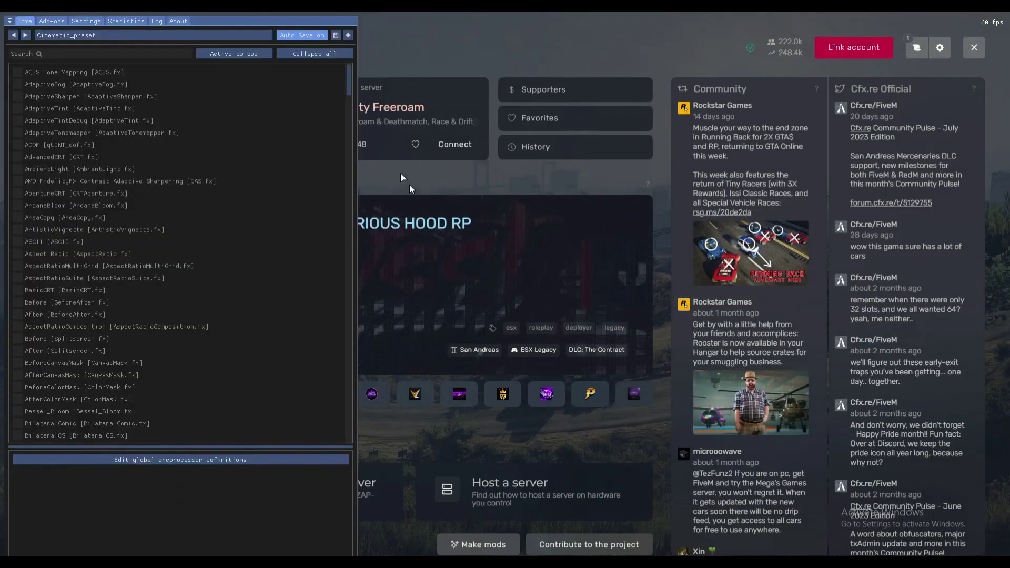
click(106, 36)
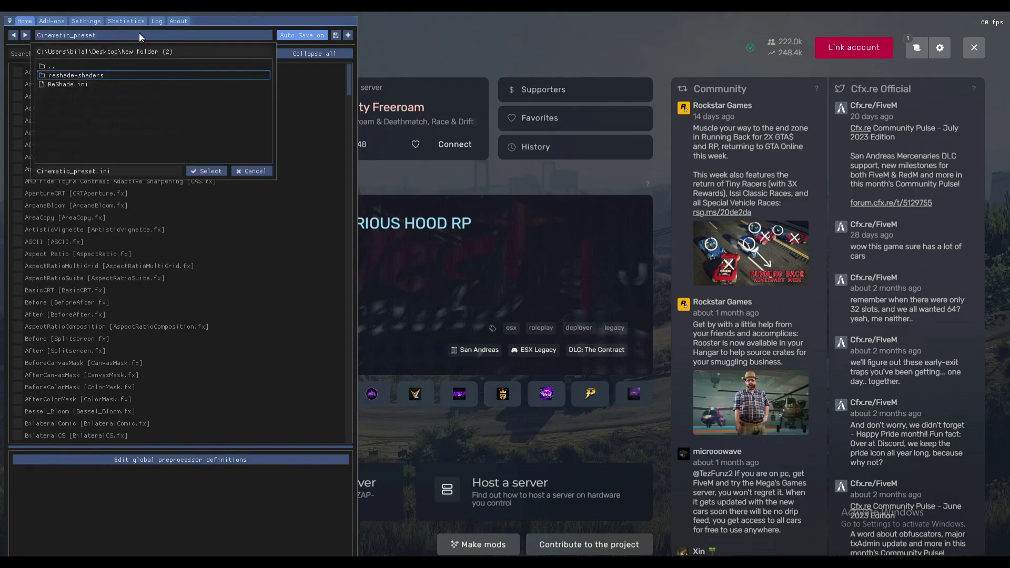
key(alt+Tab)
key(alt+Tab)
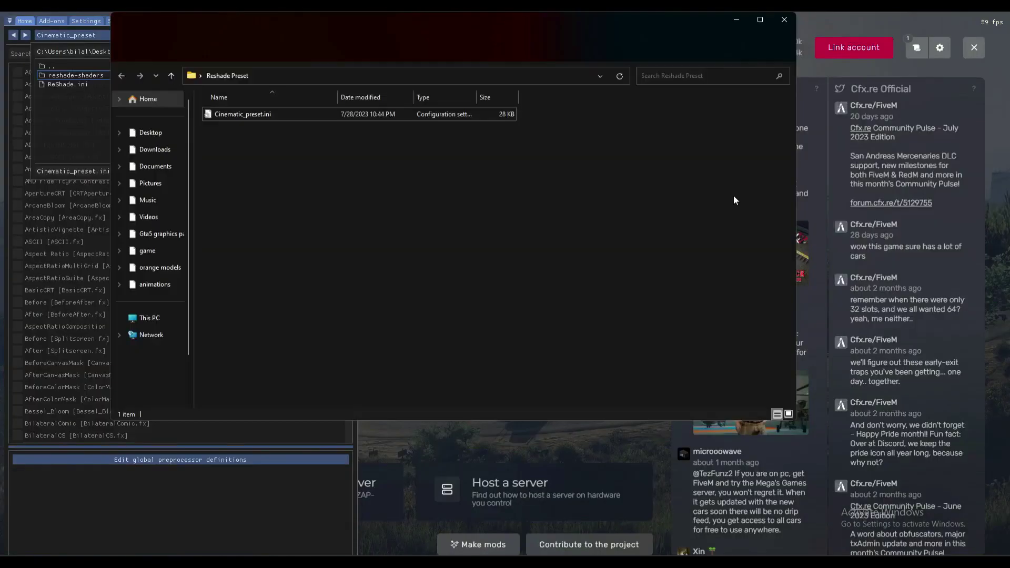
click(459, 74)
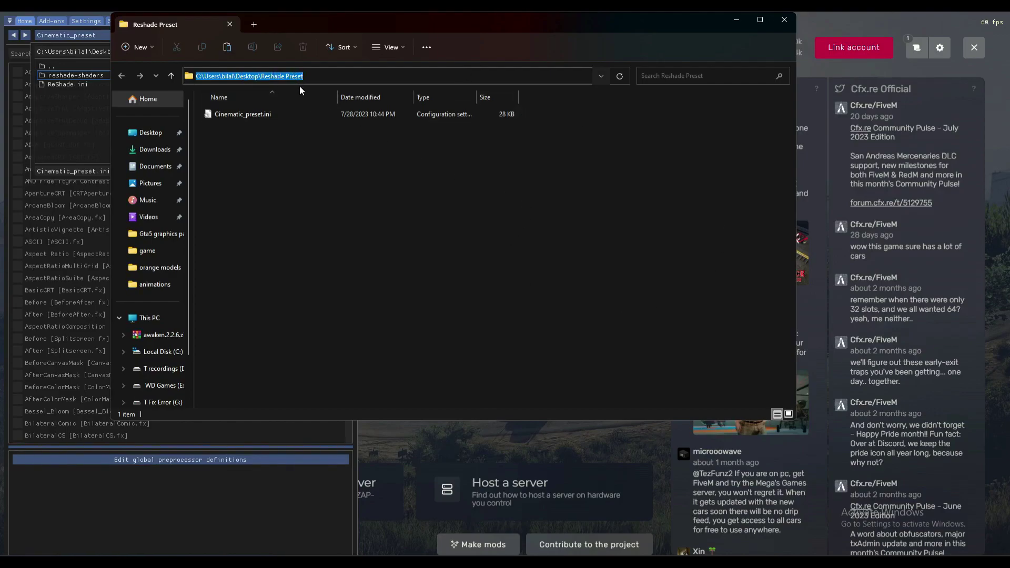
Paste the Reshade Preset path into the preset browser and choose Cinematic_preset.ini
click(71, 107)
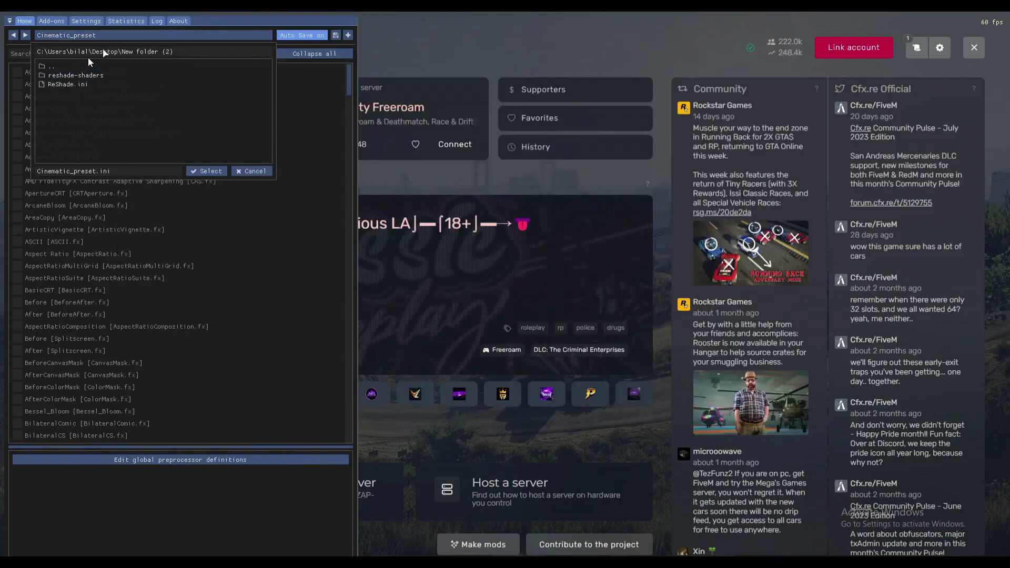
drag(188, 51, 37, 51)
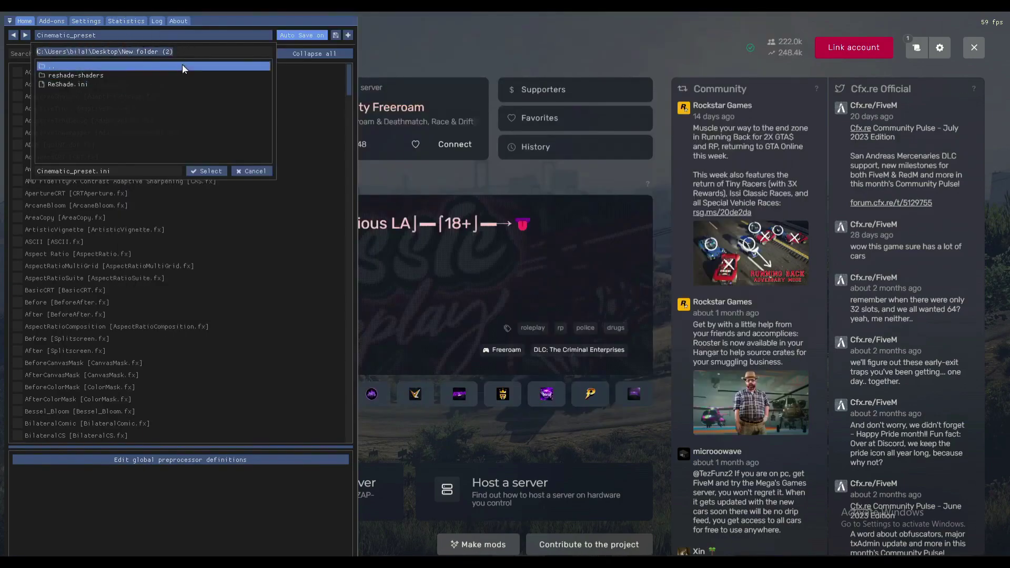
text(C:\Users\bilal\Desktop\Reshade Preset)
key(Return)
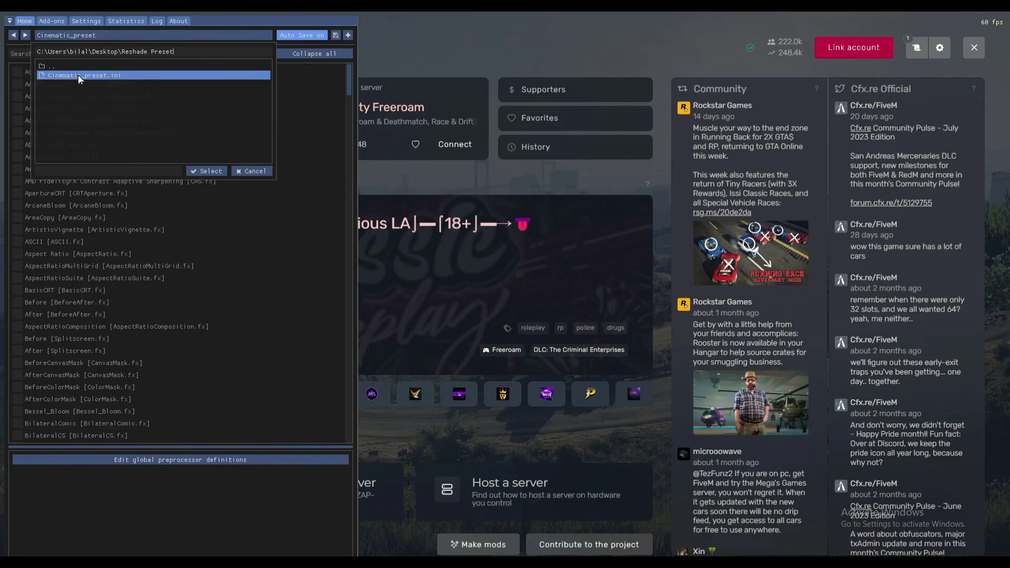
click(80, 77)
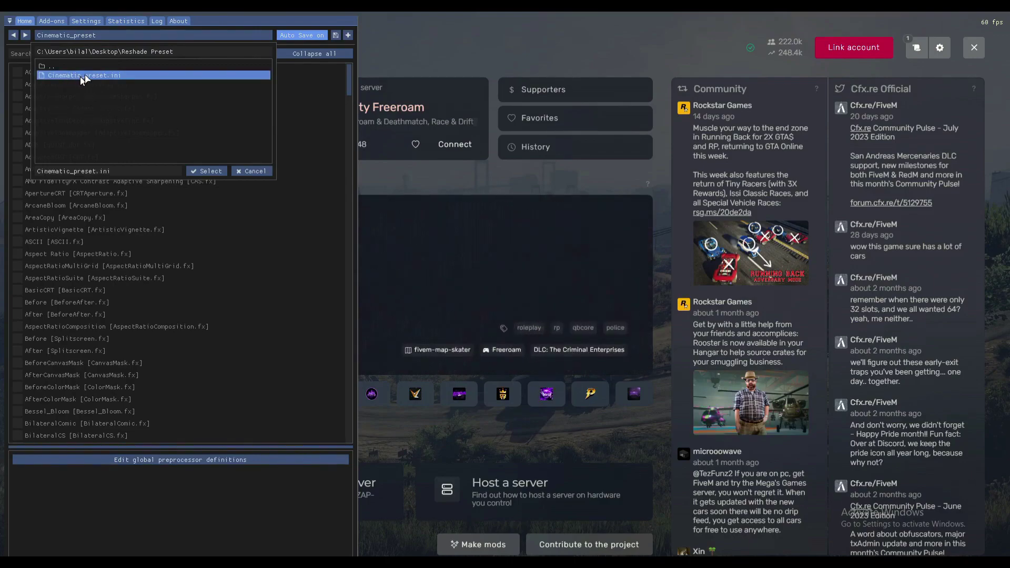
Load Cinematic_preset.ini, hide the overlay to drive with the effects, then reopen ReShade
click(206, 171)
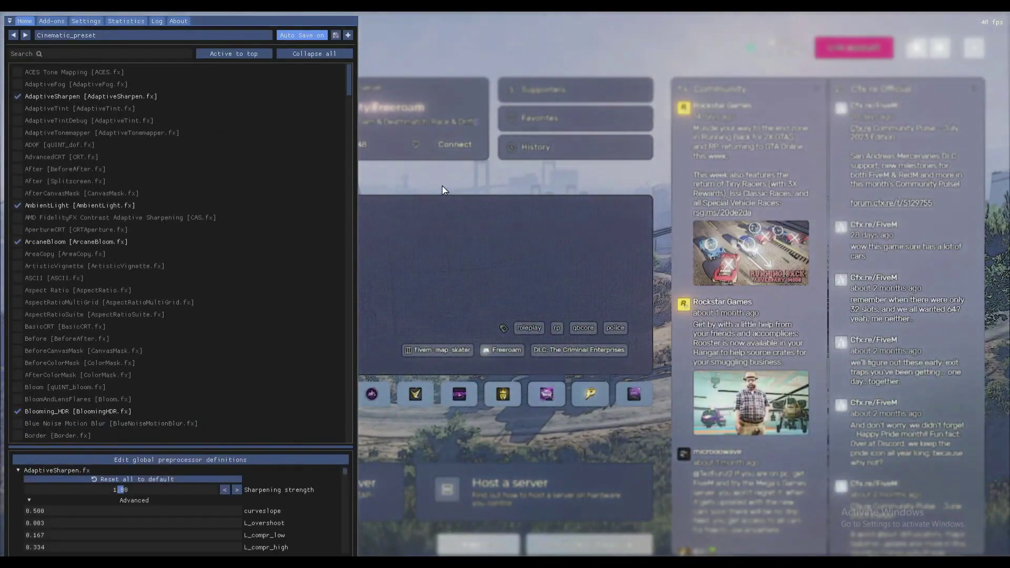
key(Home)
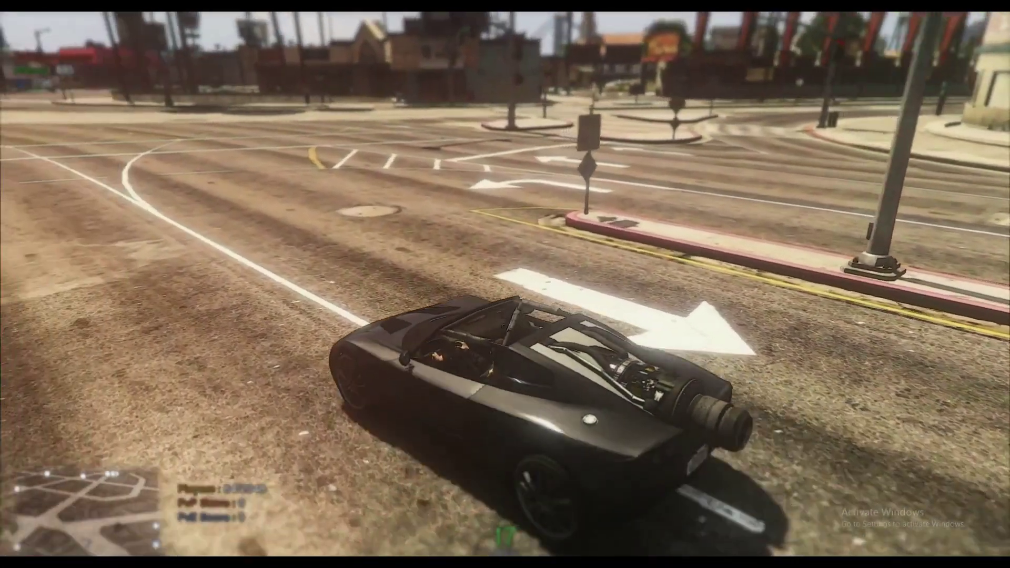
key(q)
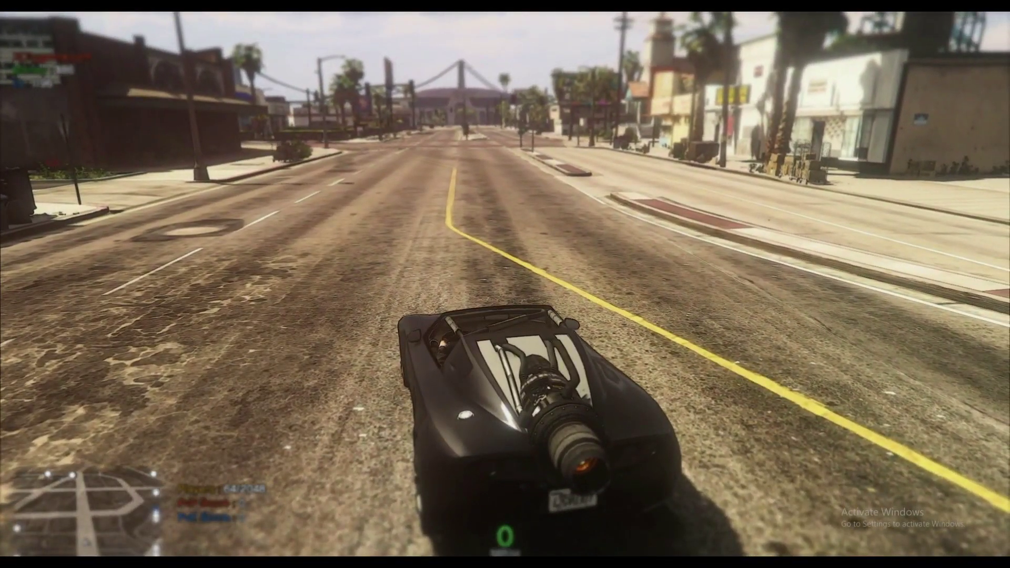
key(Home)
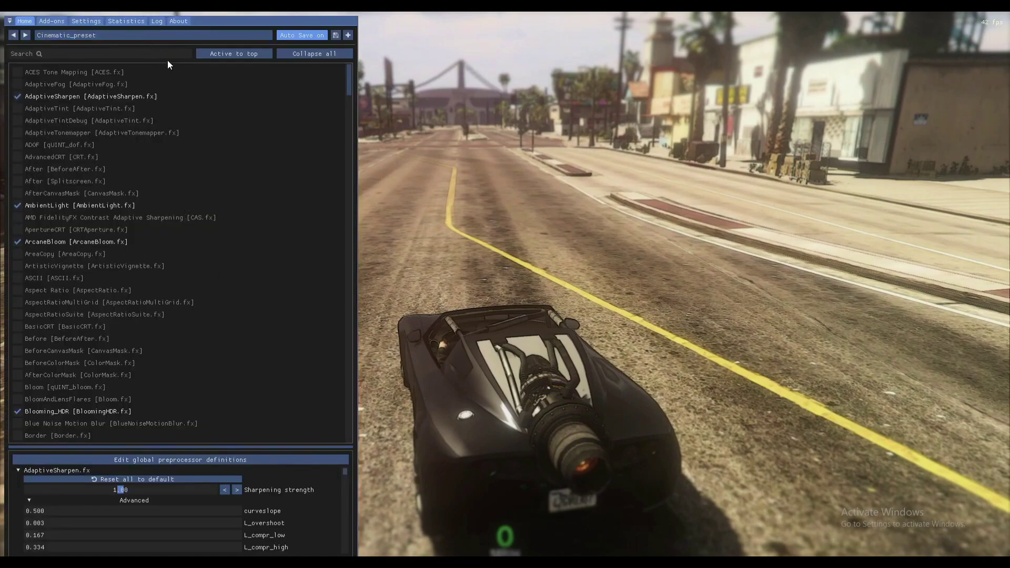
Add a blank preset named 'abc', then view the unfiltered car from the front and side
click(348, 36)
text(ab)
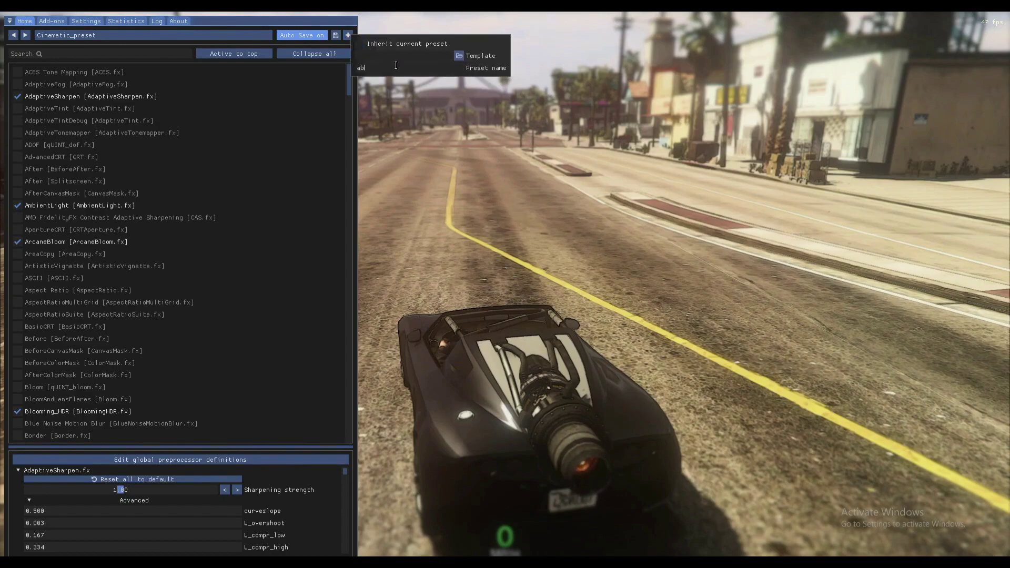
text(c)
key(Return)
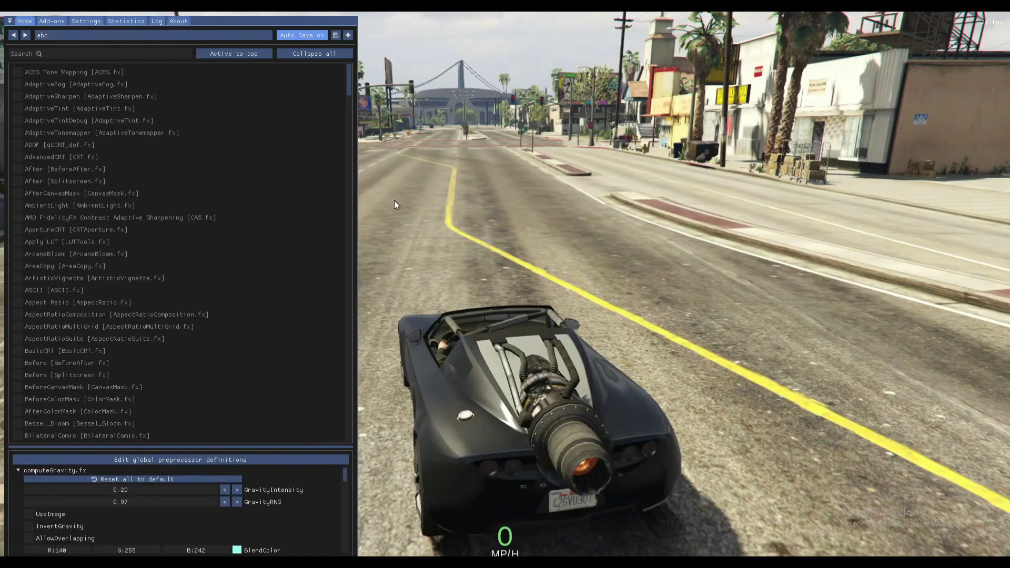
key(Home)
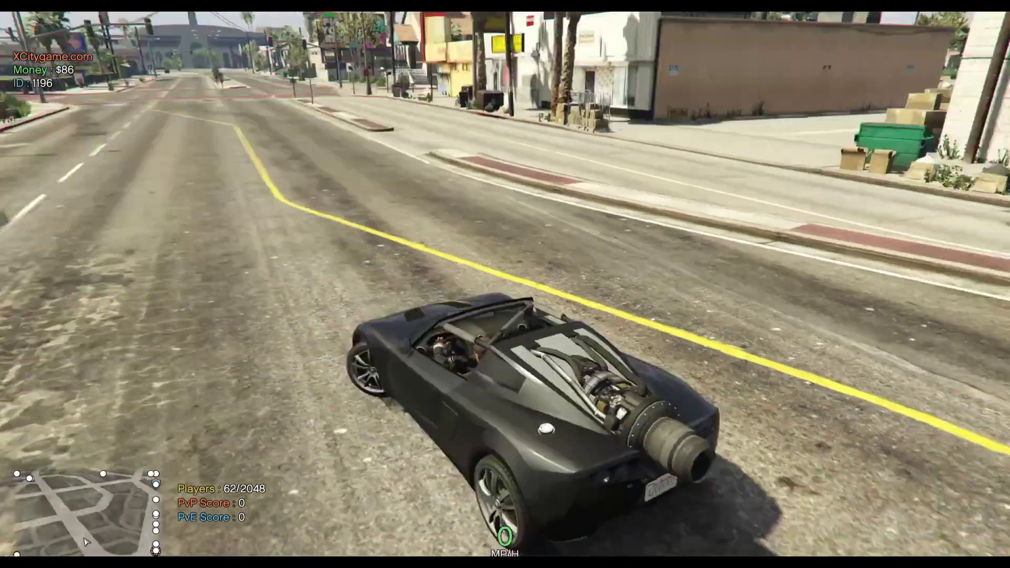
drag(711, 285, 316, 237)
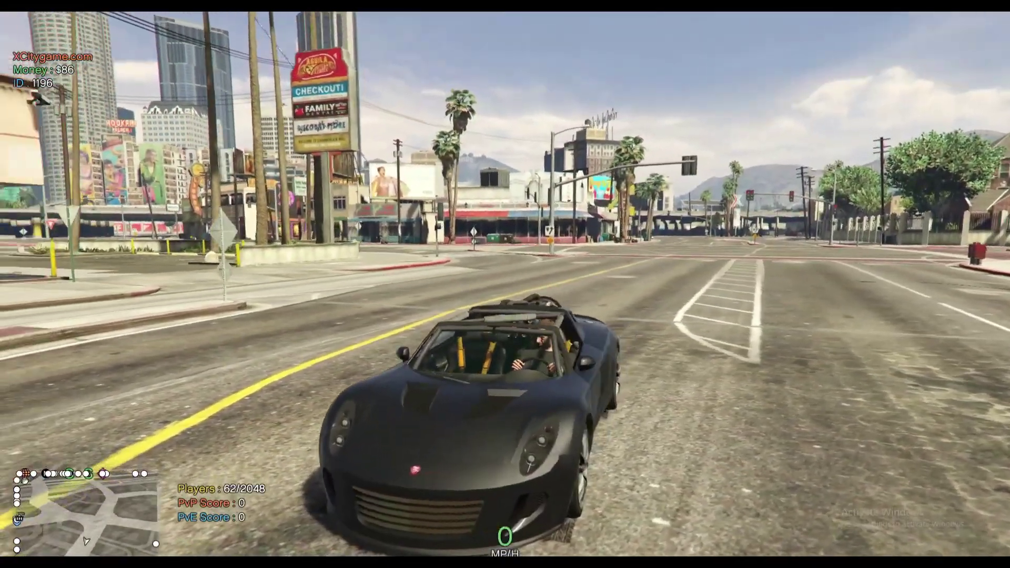
drag(710, 285, 316, 285)
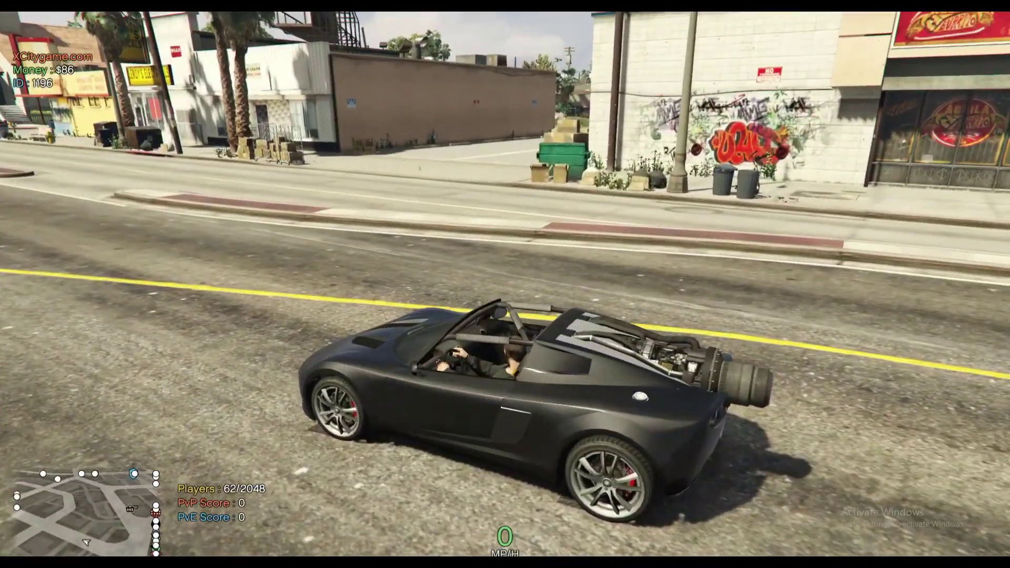
key(Home)
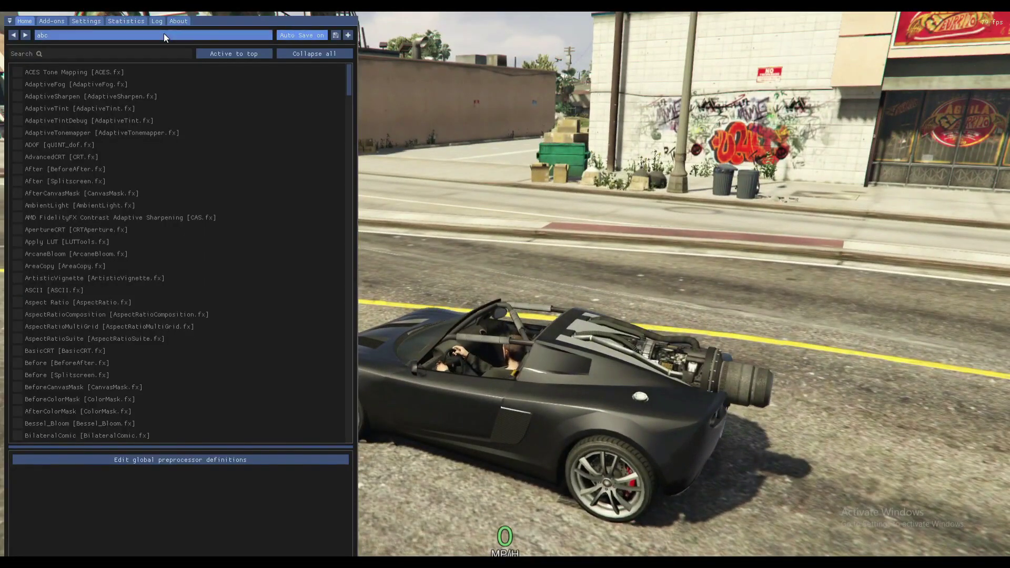
Reselect and load Cinematic_preset.ini from the preset list, then hide the overlay
click(164, 33)
click(83, 75)
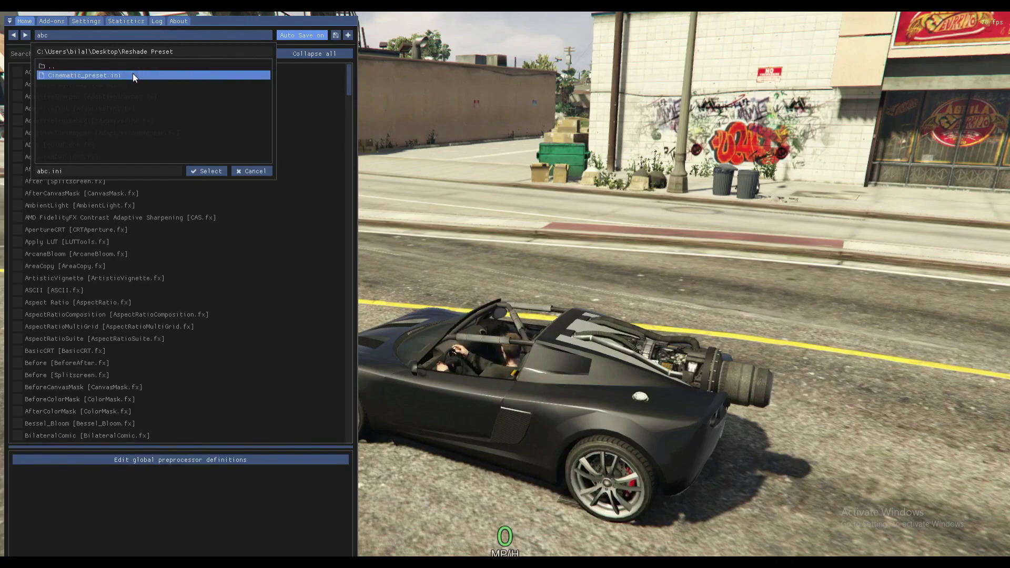
click(203, 173)
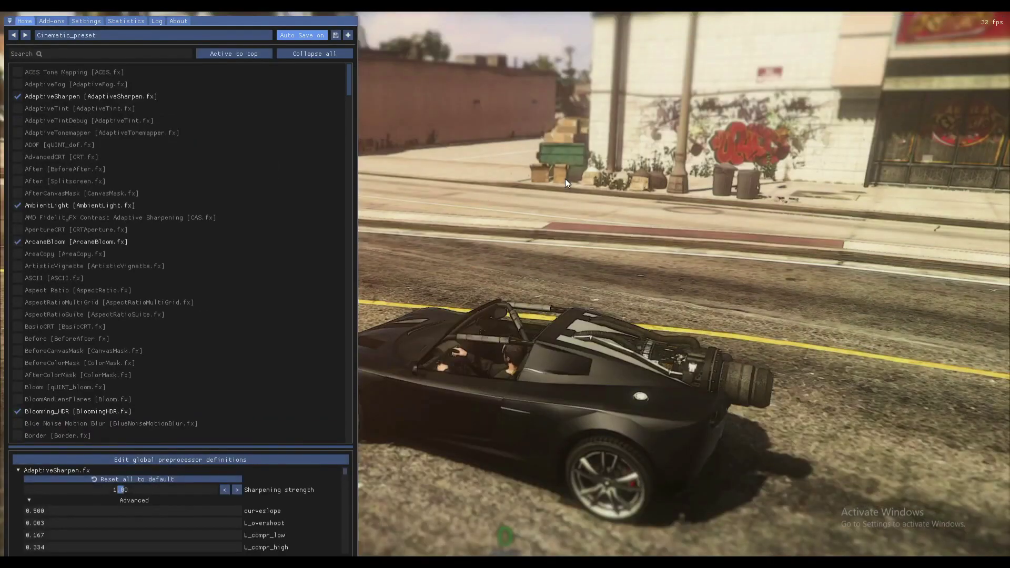
key(Home)
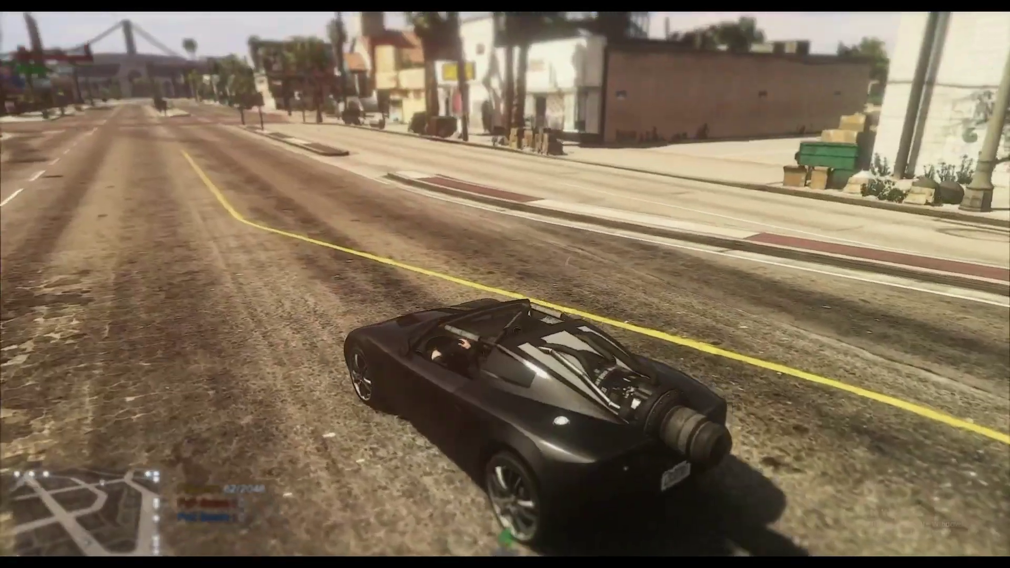